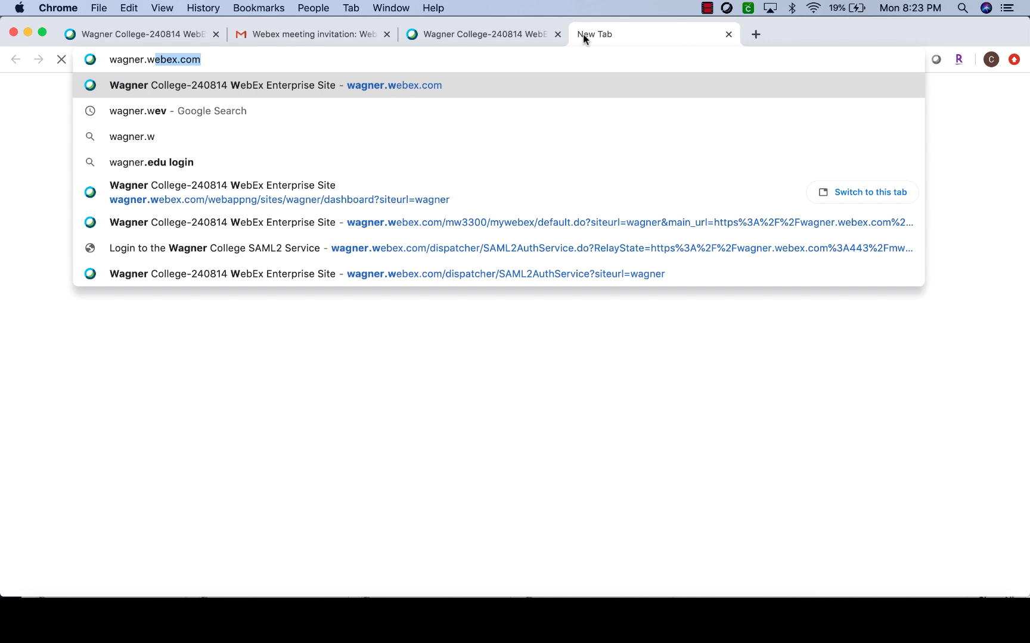
# Load the Wagner College Webex site, switch to Classic View, then back to Modern View.
pyautogui.press('Return')
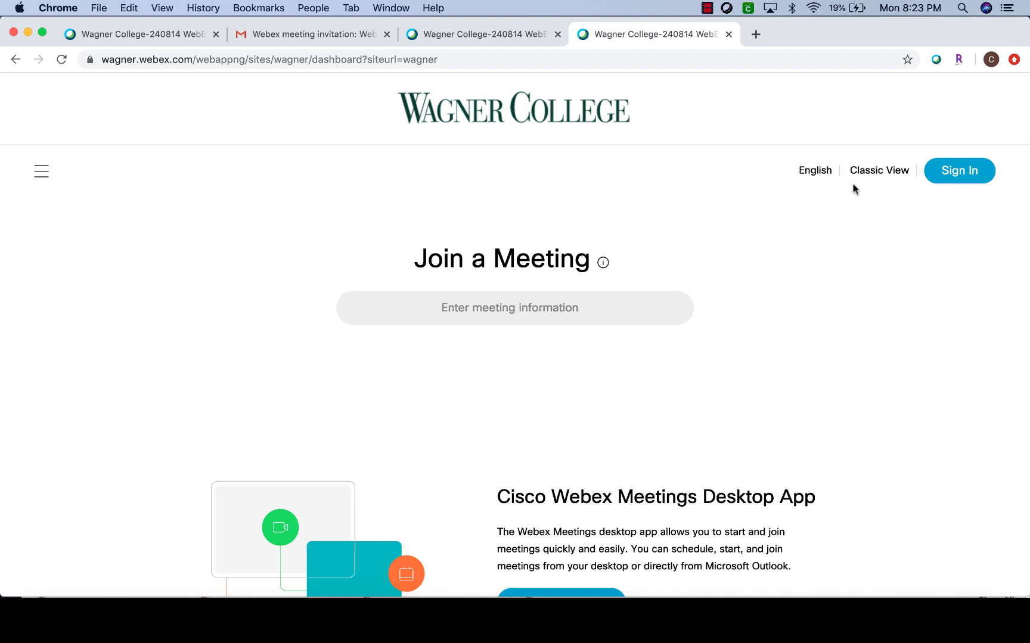
pyautogui.click(869, 174)
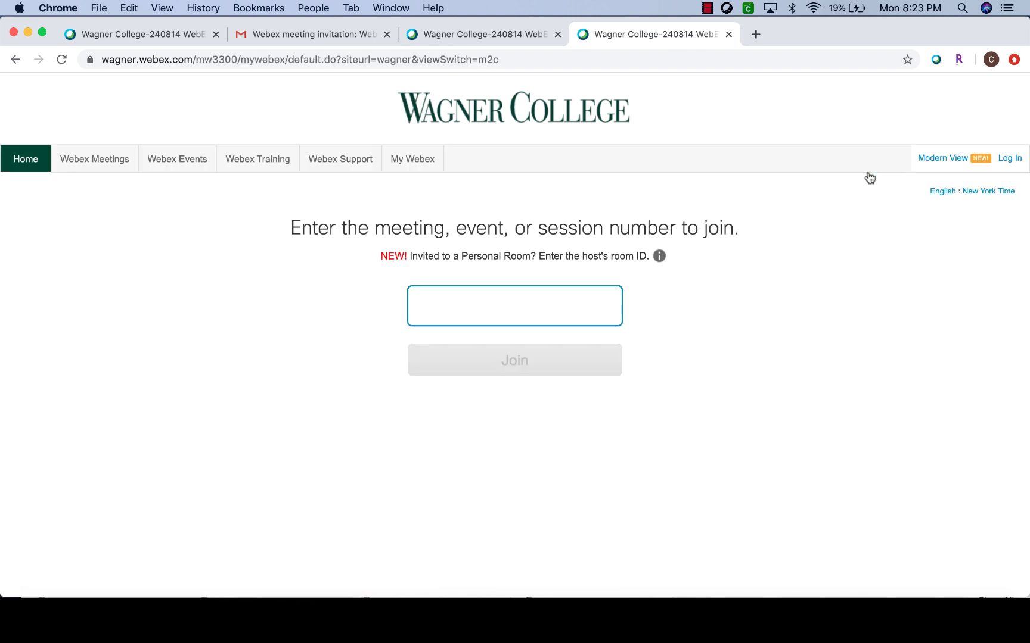
pyautogui.click(943, 160)
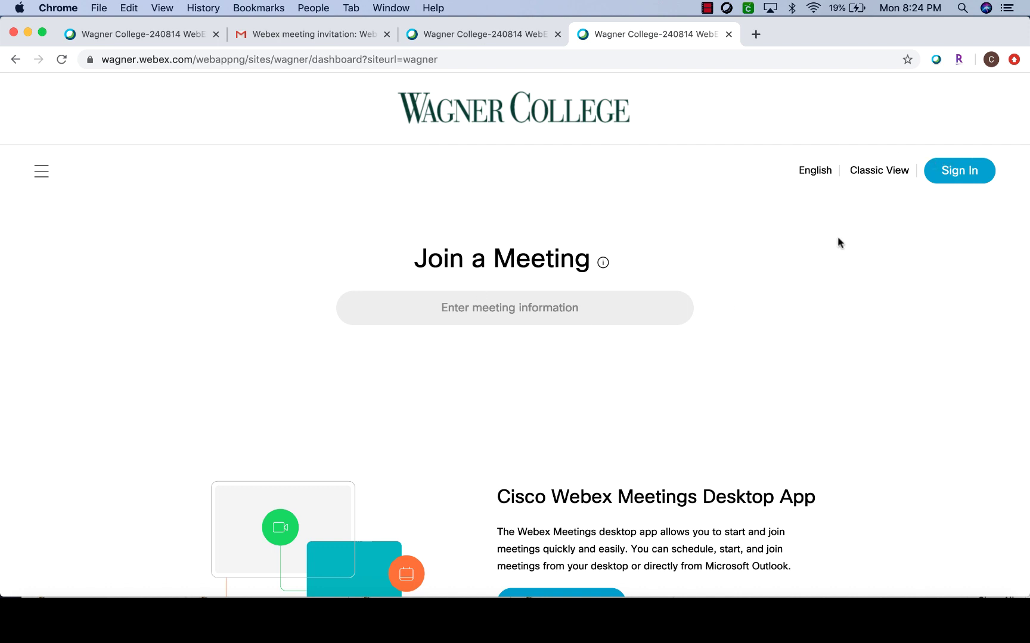
# Sign in to the Wagner College site using the saved user name and the account password.
pyautogui.click(968, 178)
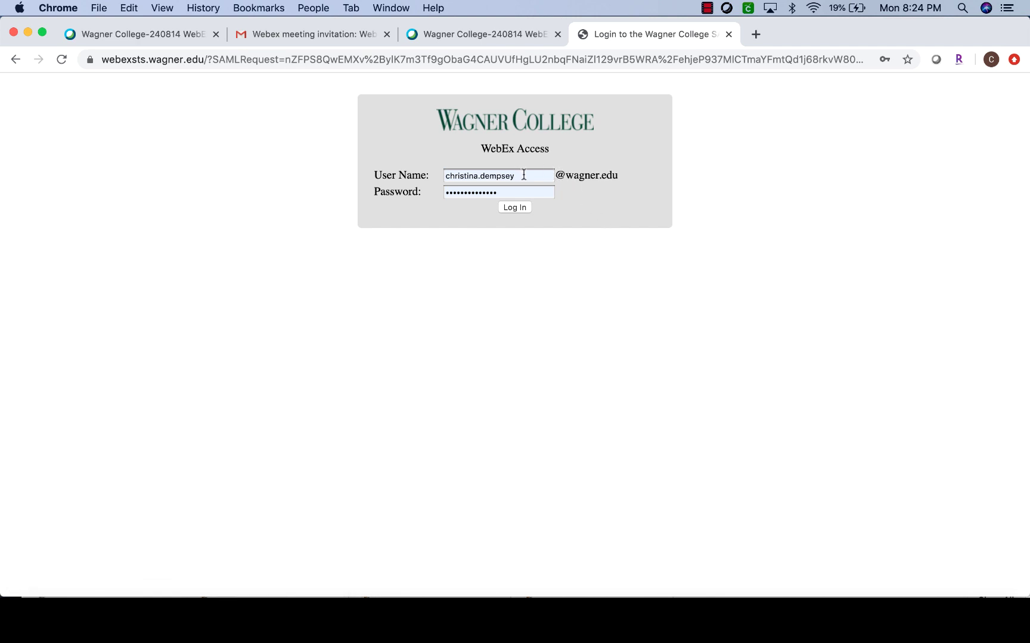
pyautogui.moveTo(524, 172); pyautogui.dragTo(412, 164)
pyautogui.press('BackSpace')
pyautogui.write('chr')
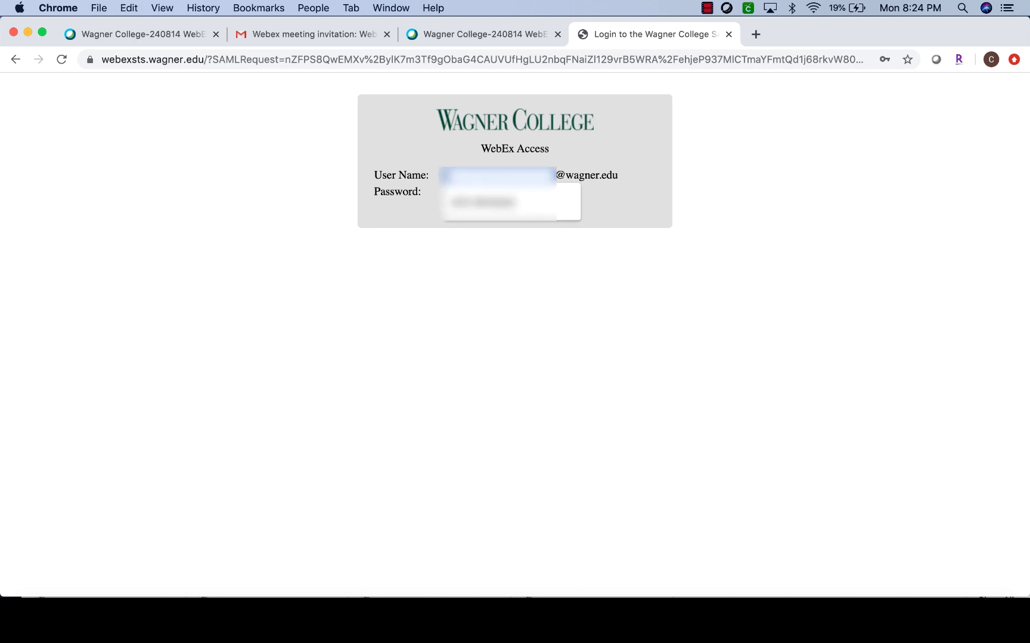
pyautogui.write('ist')
pyautogui.press('Down')
pyautogui.press('Return')
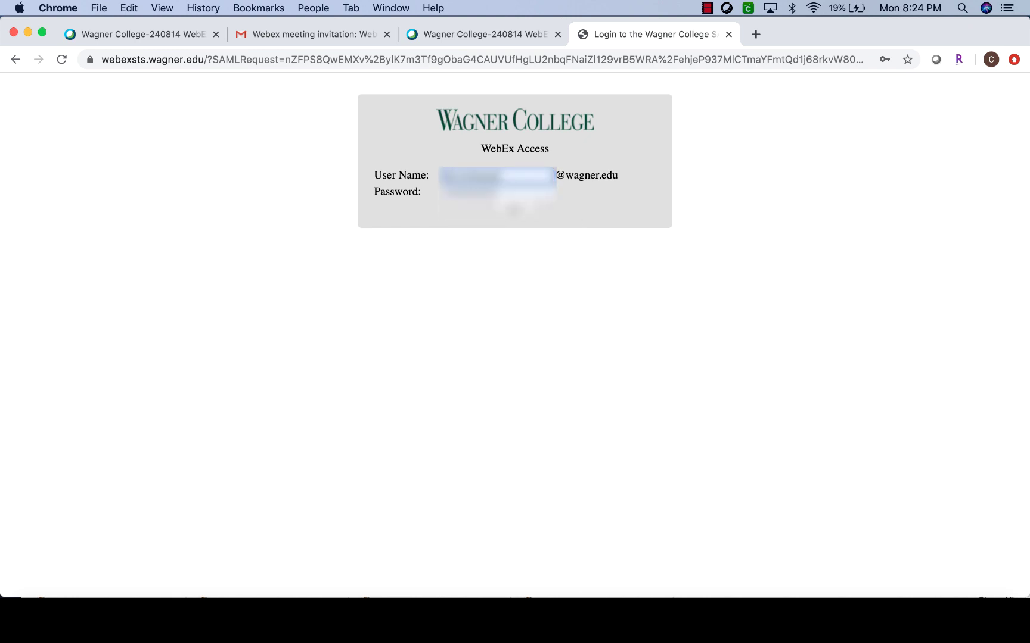
pyautogui.click(522, 191)
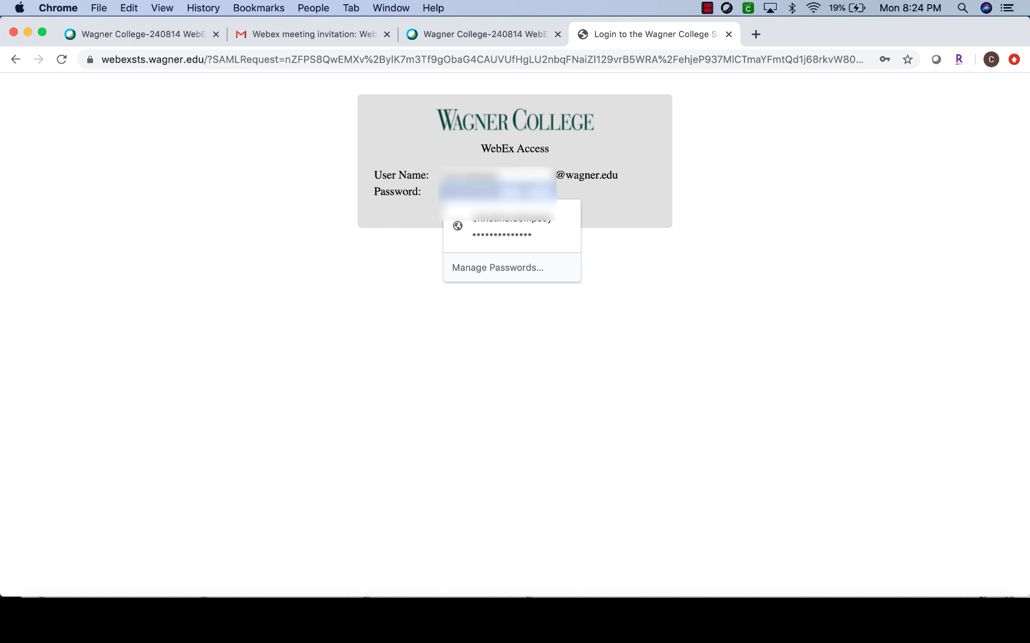
pyautogui.write('********')
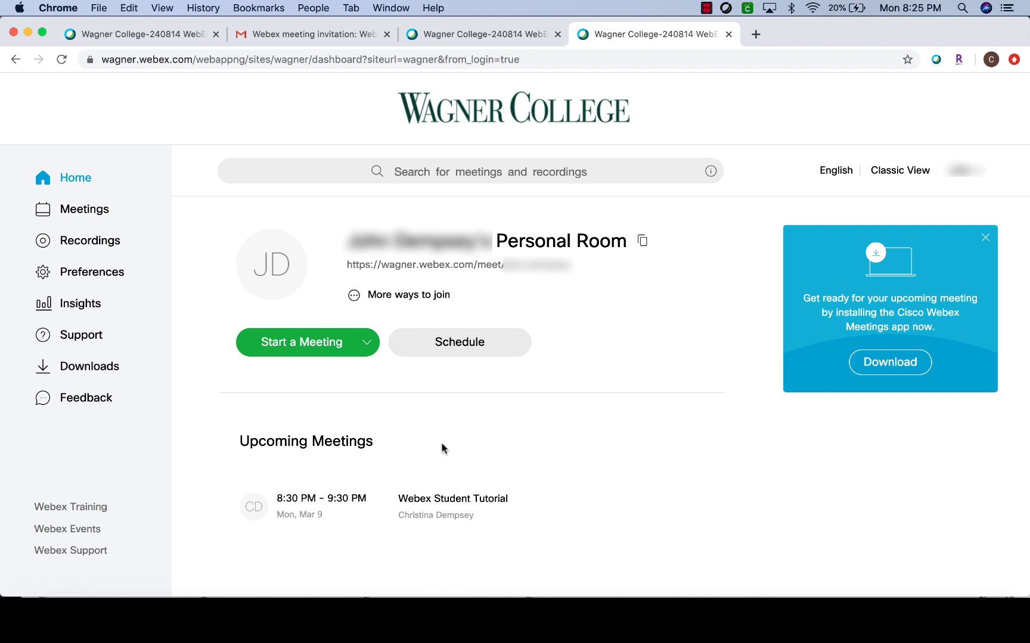
# Open the Webex Student Tutorial entry and review its time, link, meeting number and password.
pyautogui.click(450, 501)
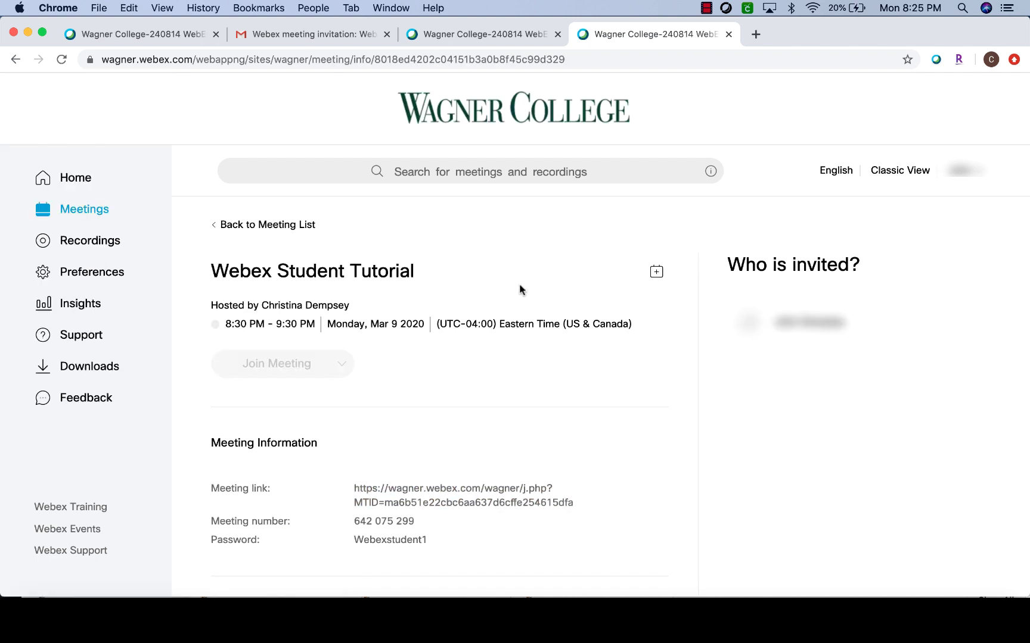
pyautogui.scroll(-5, 538, 352)
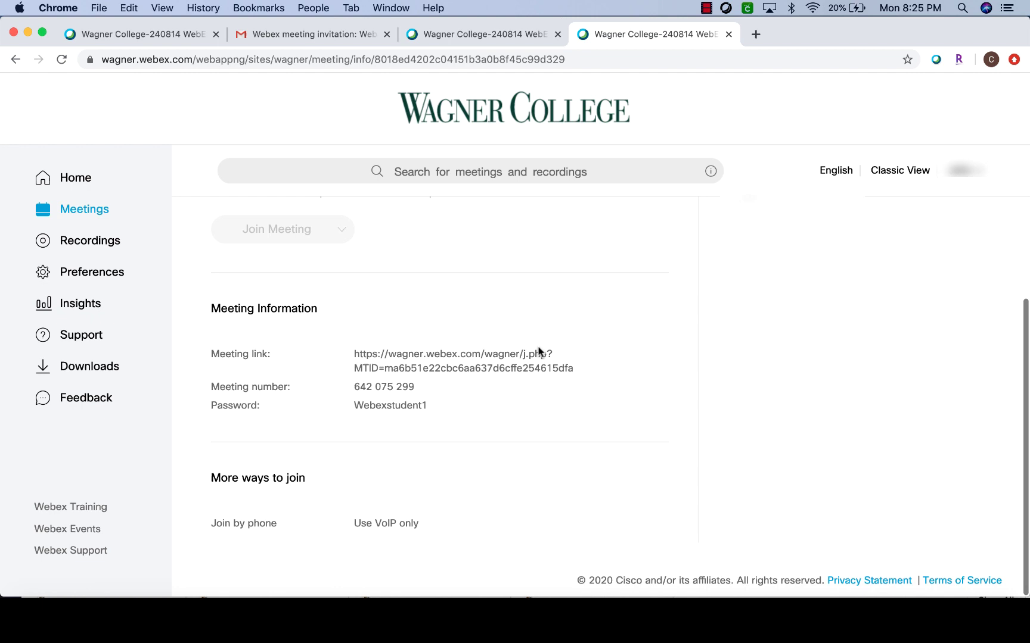
pyautogui.scroll(5, 538, 352)
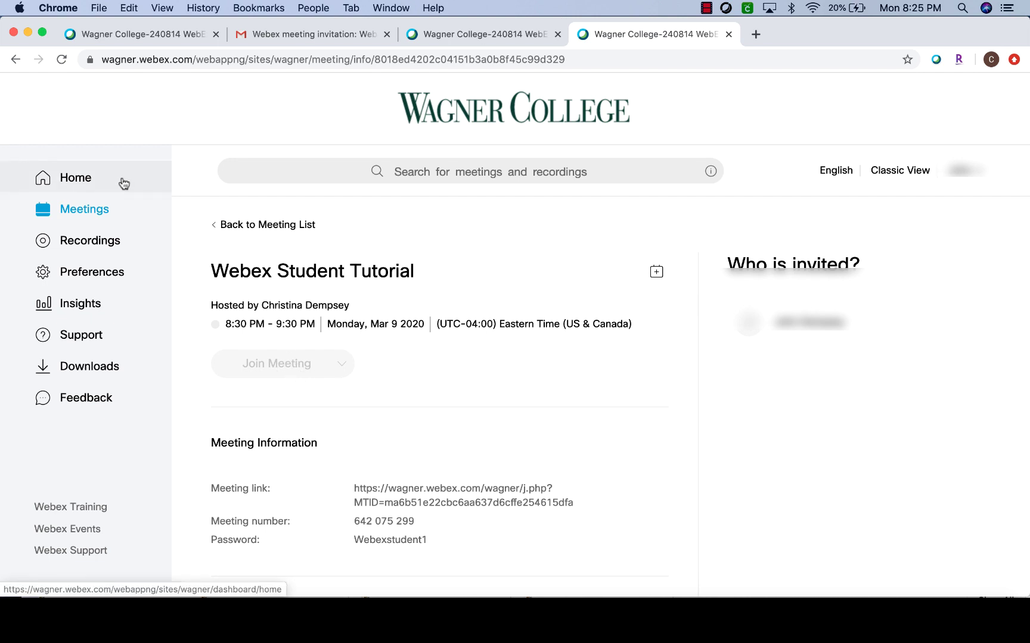
# Check the Webex Student Tutorial in the Meetings list, leaving My Meetings unchanged, then open the Gmail invitation.
pyautogui.click(99, 222)
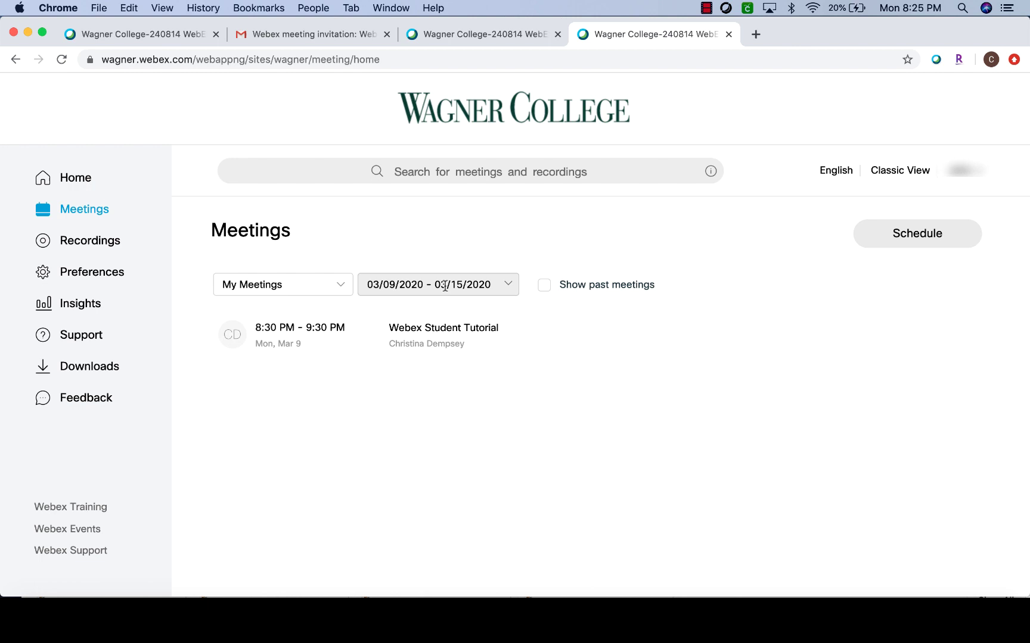
pyautogui.click(335, 288)
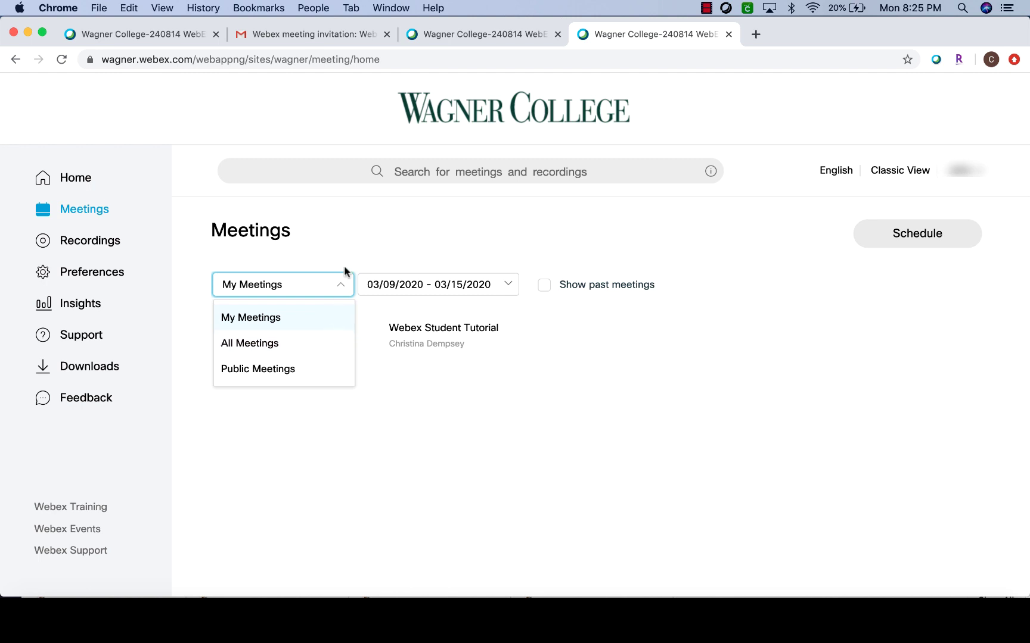
pyautogui.click(368, 248)
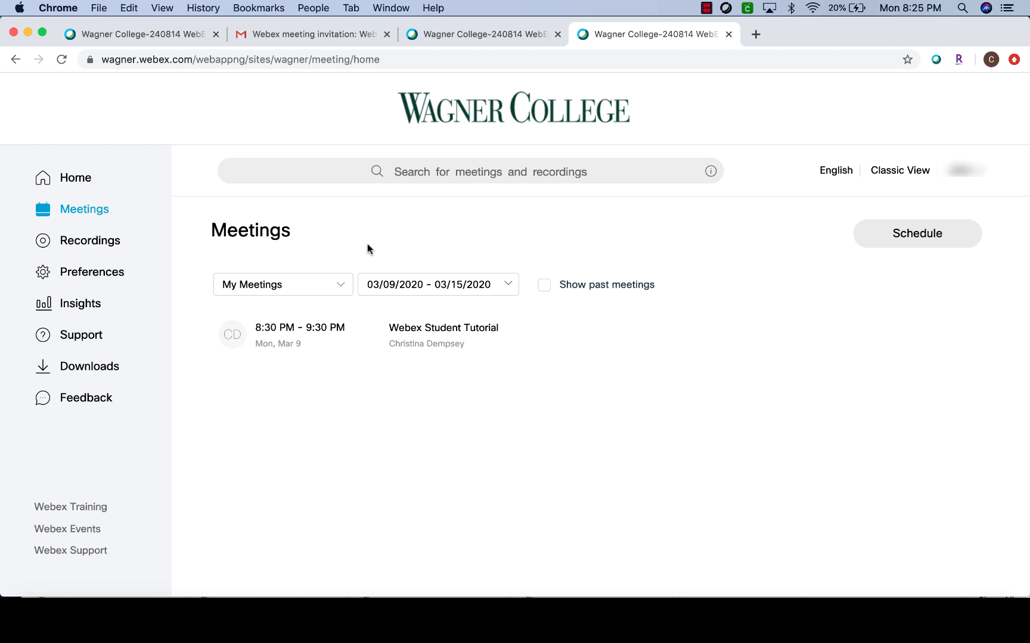
pyautogui.click(327, 37)
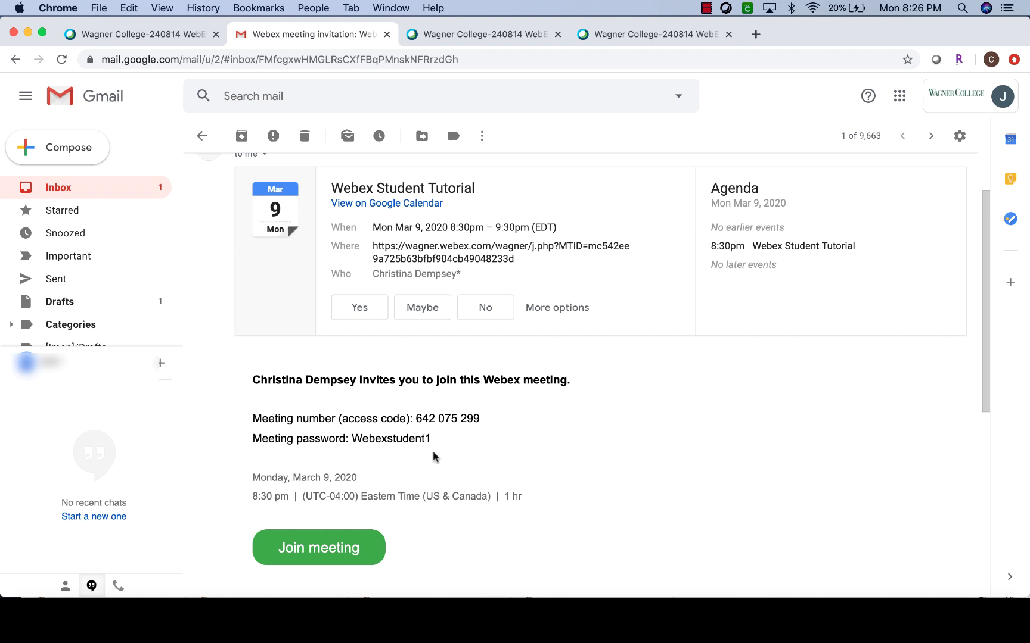
pyautogui.scroll(-1, 482, 324)
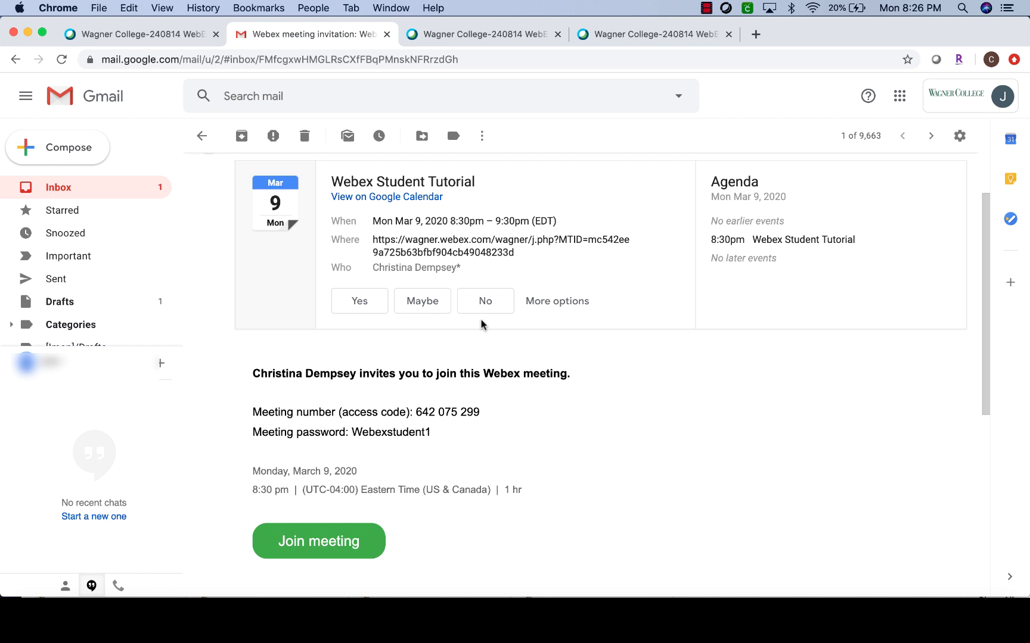
# Return to the signed-in Webex tab's Home page and select then deselect the Personal Room link.
pyautogui.click(639, 31)
pyautogui.click(537, 37)
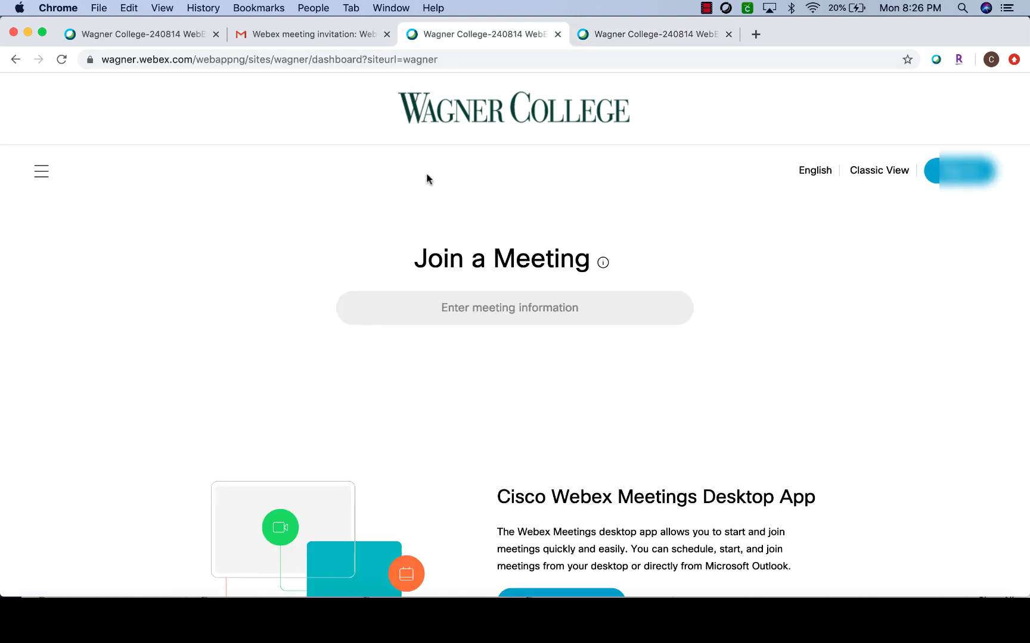
pyautogui.click(625, 35)
pyautogui.click(104, 183)
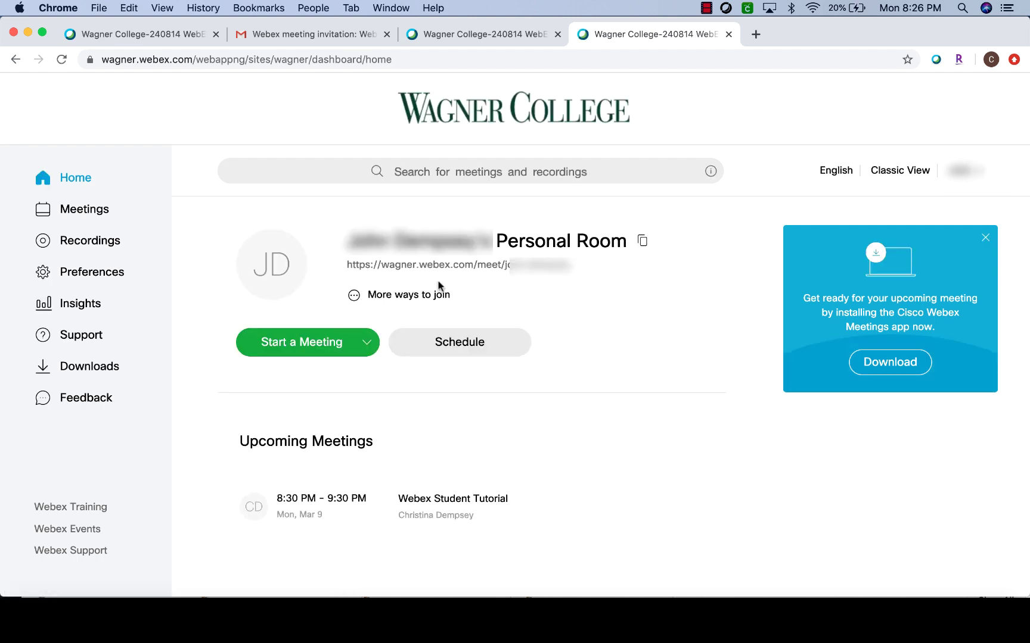
pyautogui.click(460, 268)
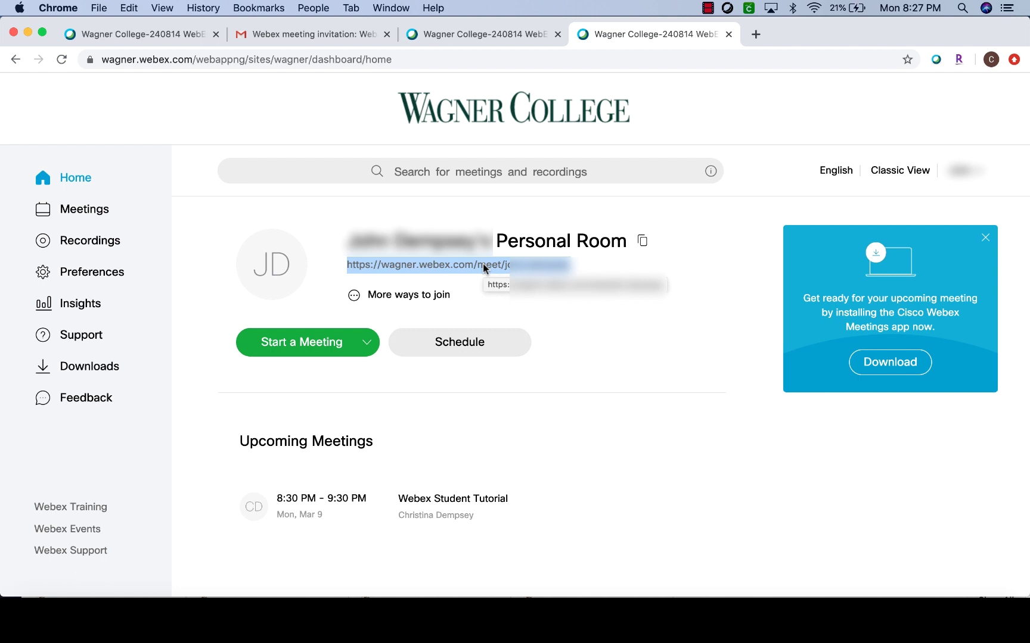
pyautogui.click(482, 263)
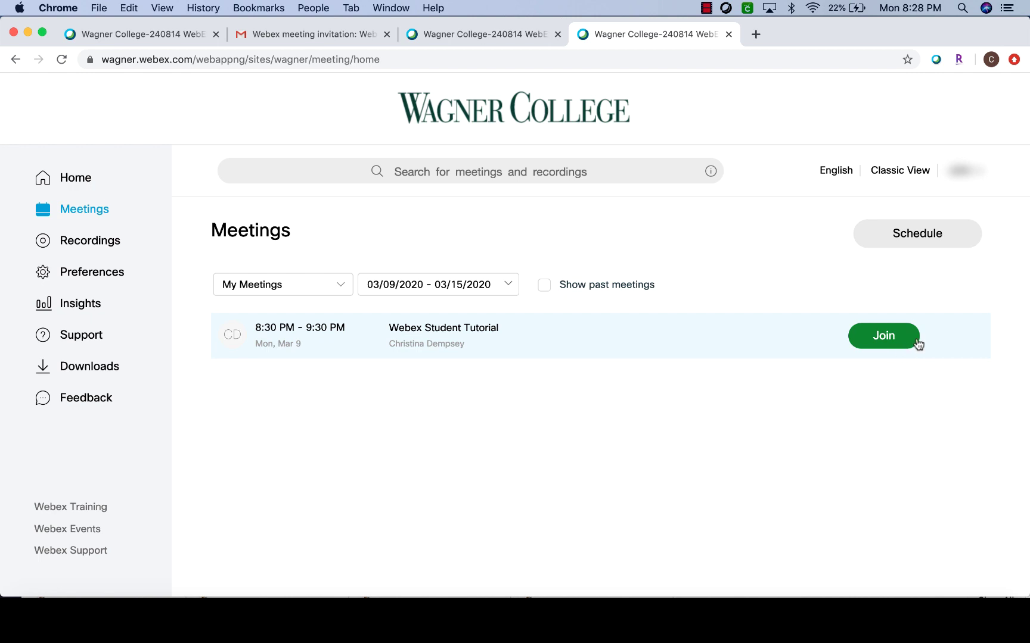
# Join Webex Student Tutorial from the Meetings list, launching it in the desktop app.
pyautogui.click(885, 338)
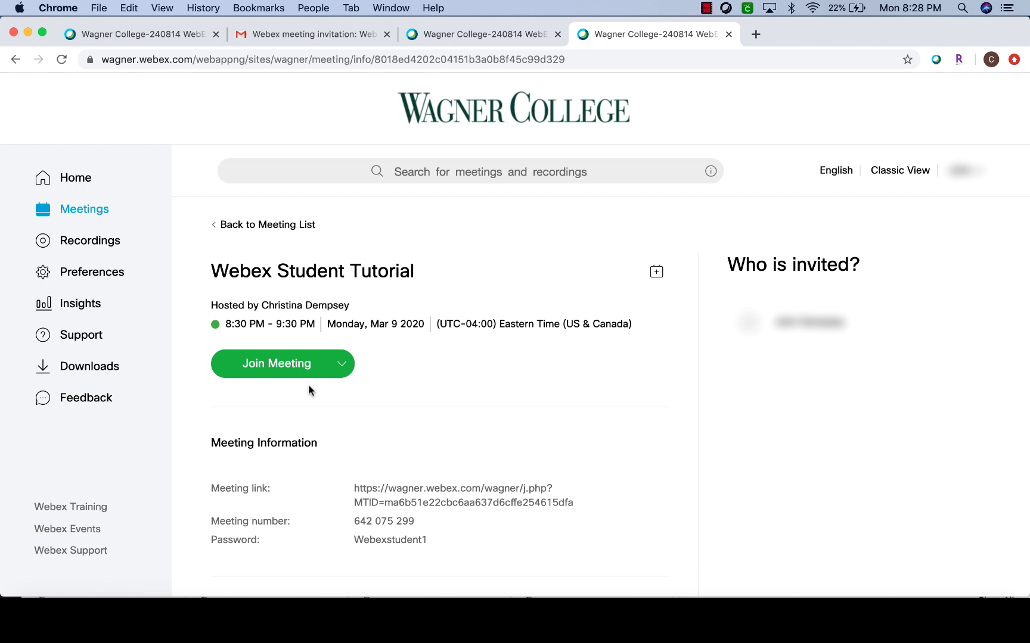
pyautogui.click(296, 368)
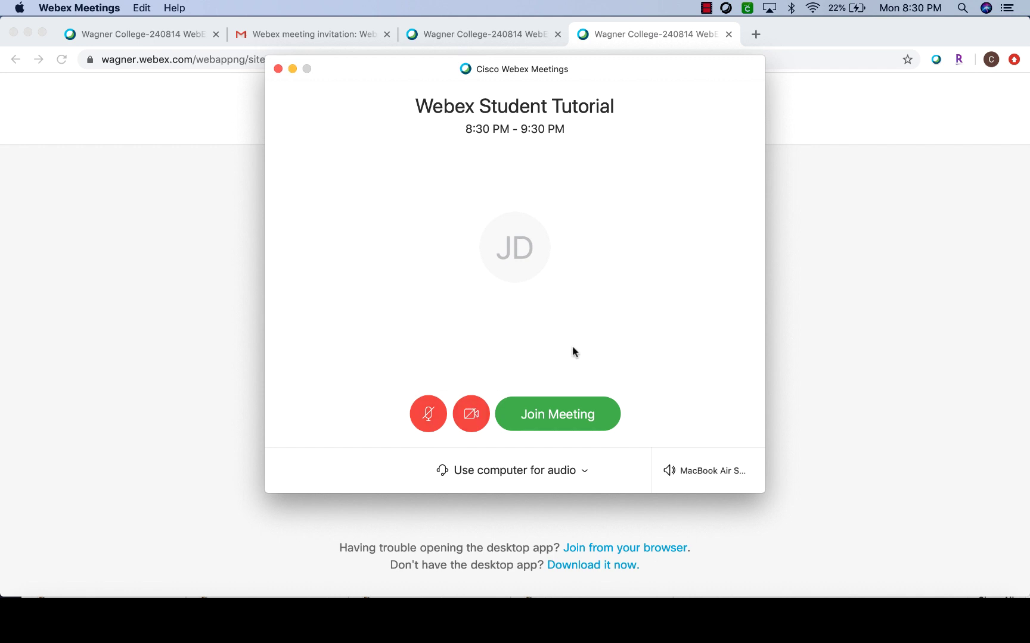
# Enter the Webex Student Tutorial meeting from the preview window, muted with video off.
pyautogui.click(573, 413)
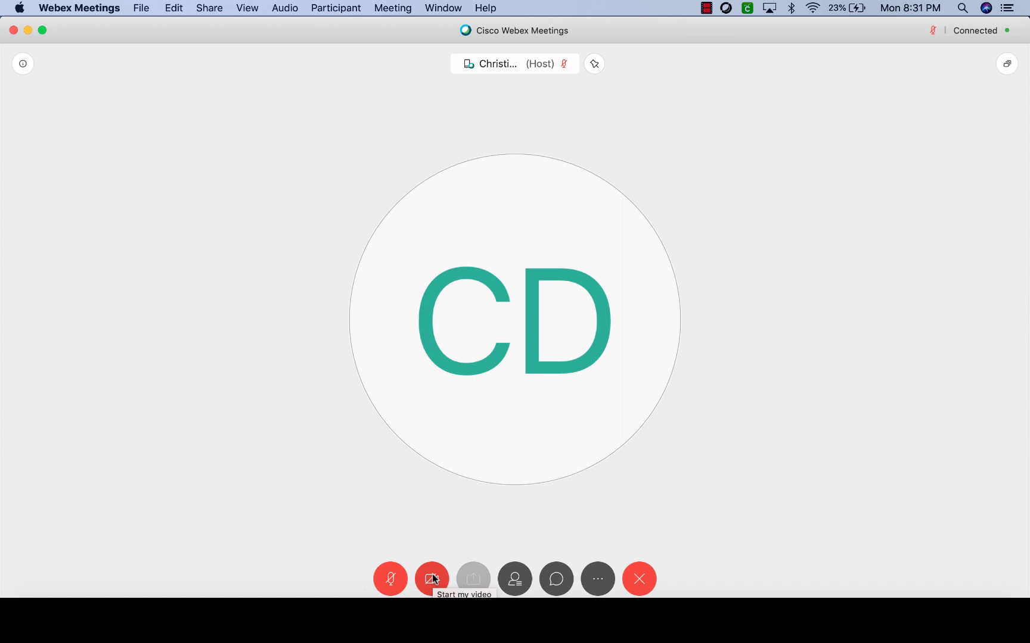
# Show the Participants and Chat panels, typing a test chat message and then erasing it.
pyautogui.click(515, 584)
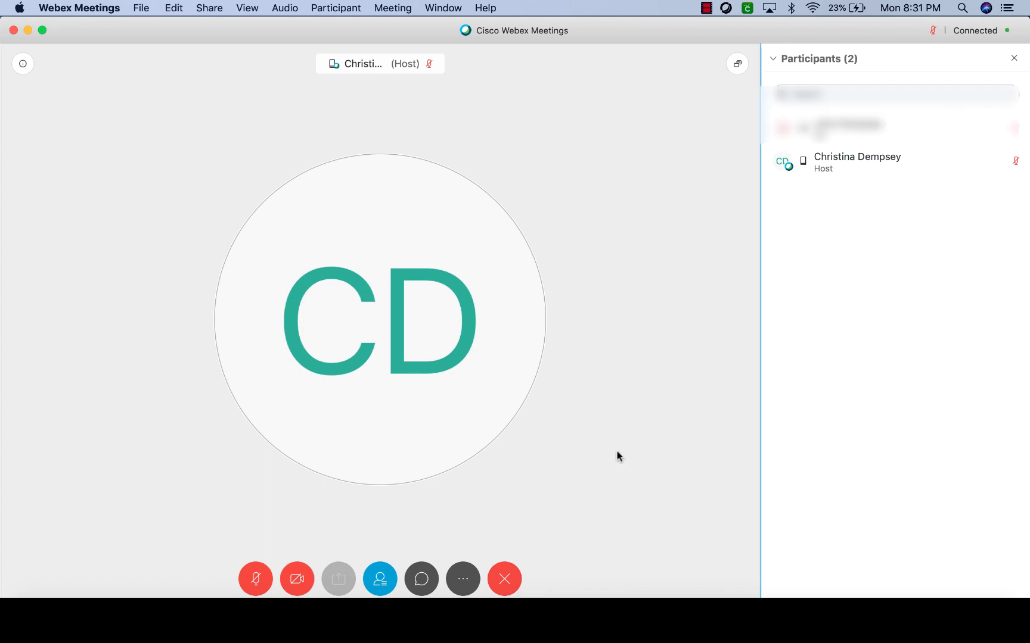
pyautogui.click(420, 580)
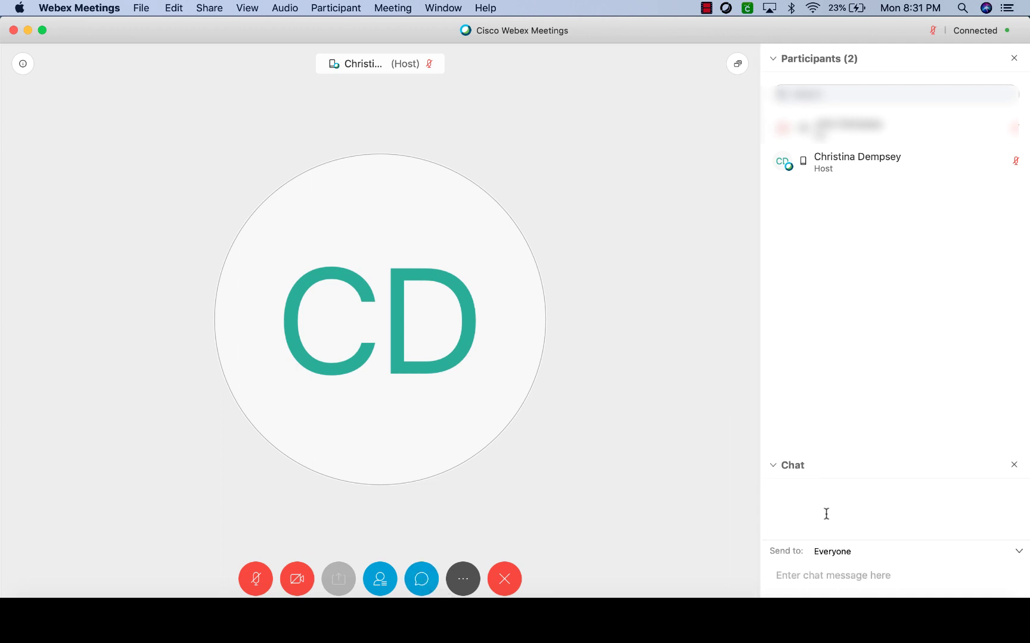
pyautogui.click(823, 581)
pyautogui.write('jgjhgjgh')
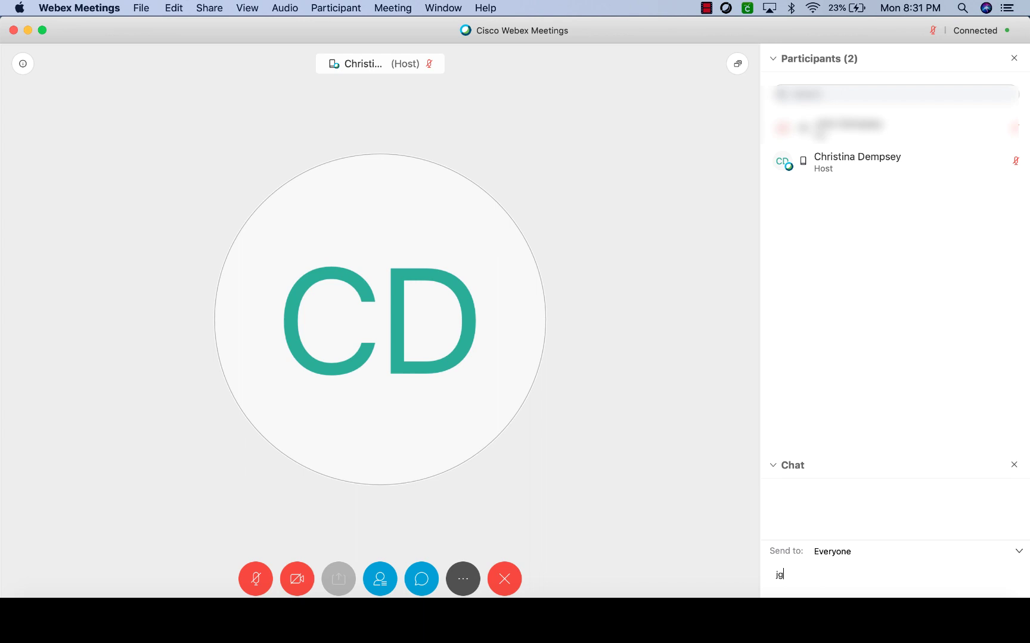
pyautogui.press('BackSpace')
pyautogui.press('BackSpace')
pyautogui.press('BackSpace')
pyautogui.press('BackSpace')
pyautogui.press('BackSpace')
pyautogui.press('BackSpace')
pyautogui.press('BackSpace')
pyautogui.press('BackSpace')
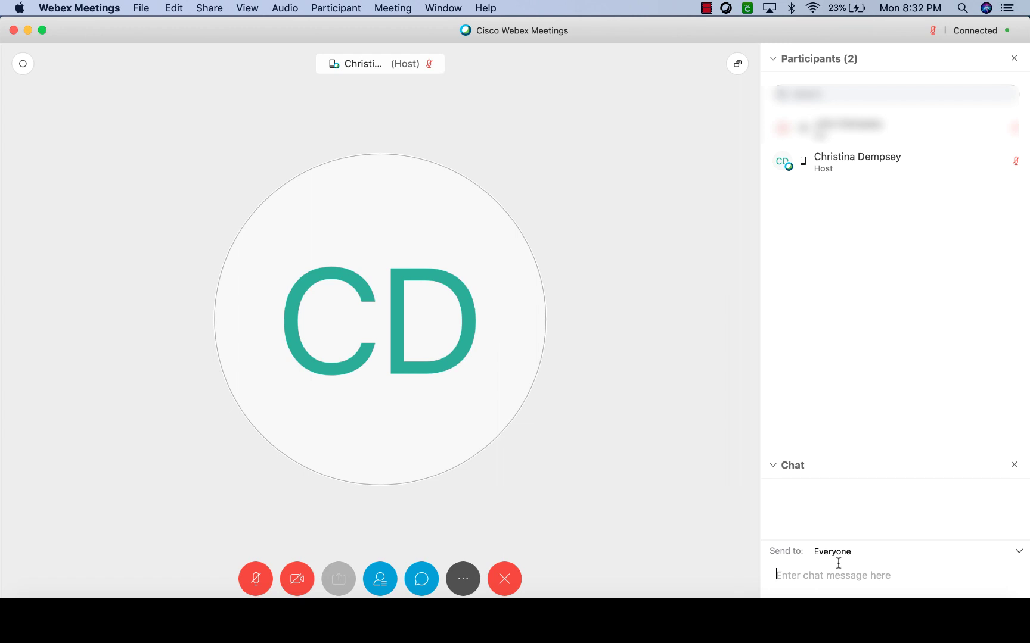
# Keep chat addressed to Everyone and copy the meeting link from the More menu.
pyautogui.click(885, 559)
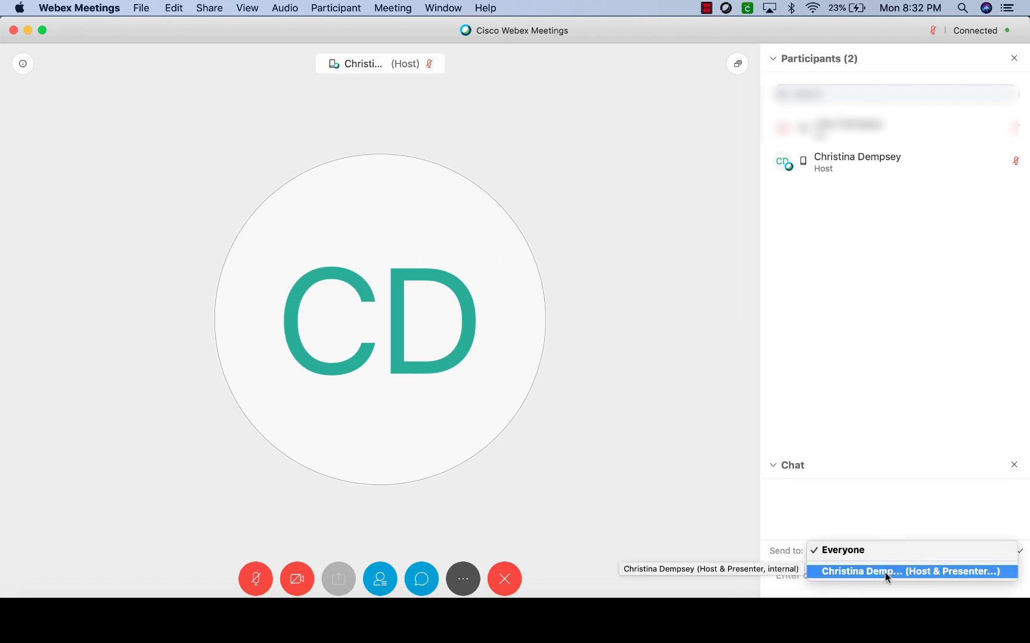
pyautogui.click(790, 575)
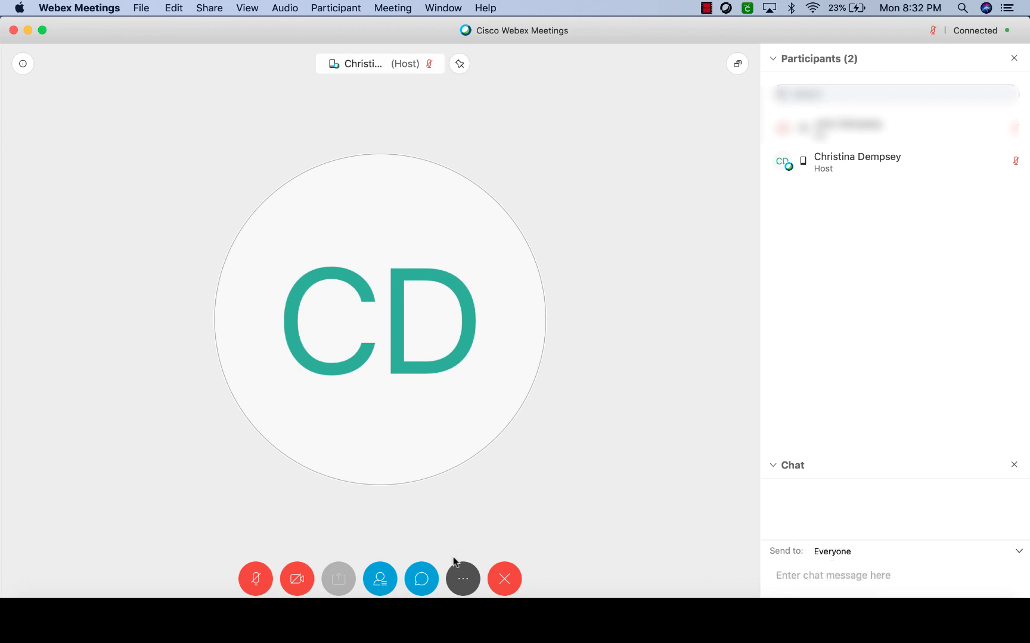
pyautogui.click(458, 581)
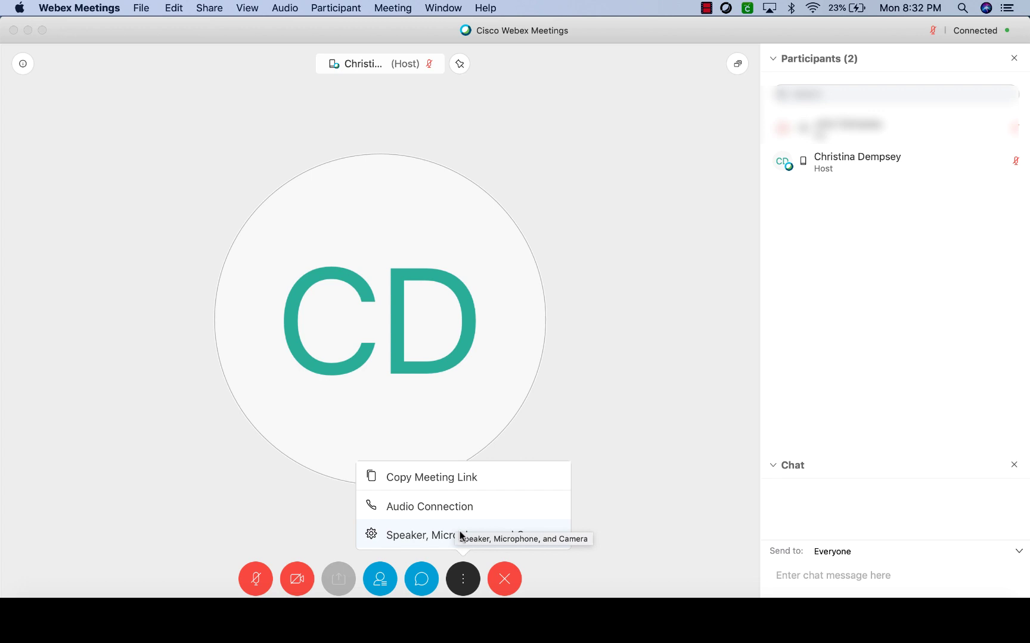
pyautogui.click(479, 477)
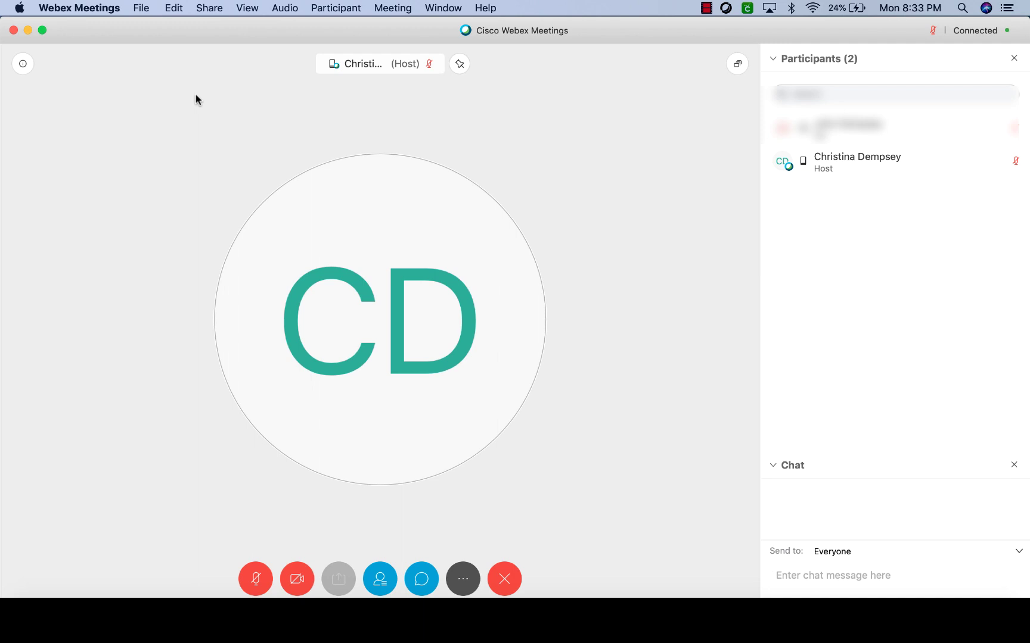